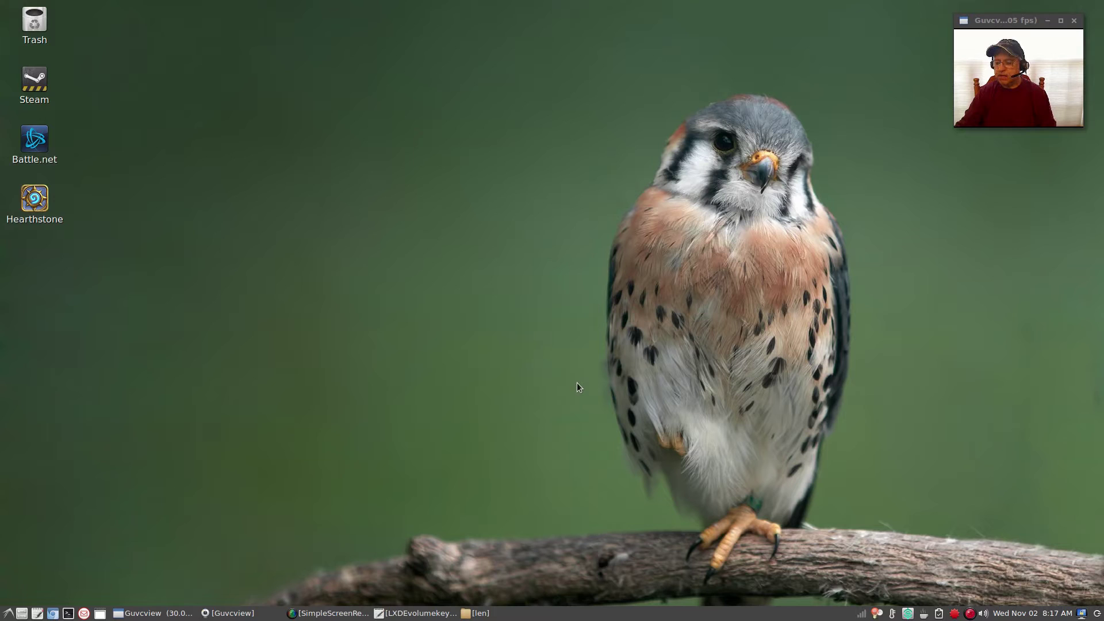
Check the tray volume level, then restore the home folder window and confirm hidden files are shown
click(986, 613)
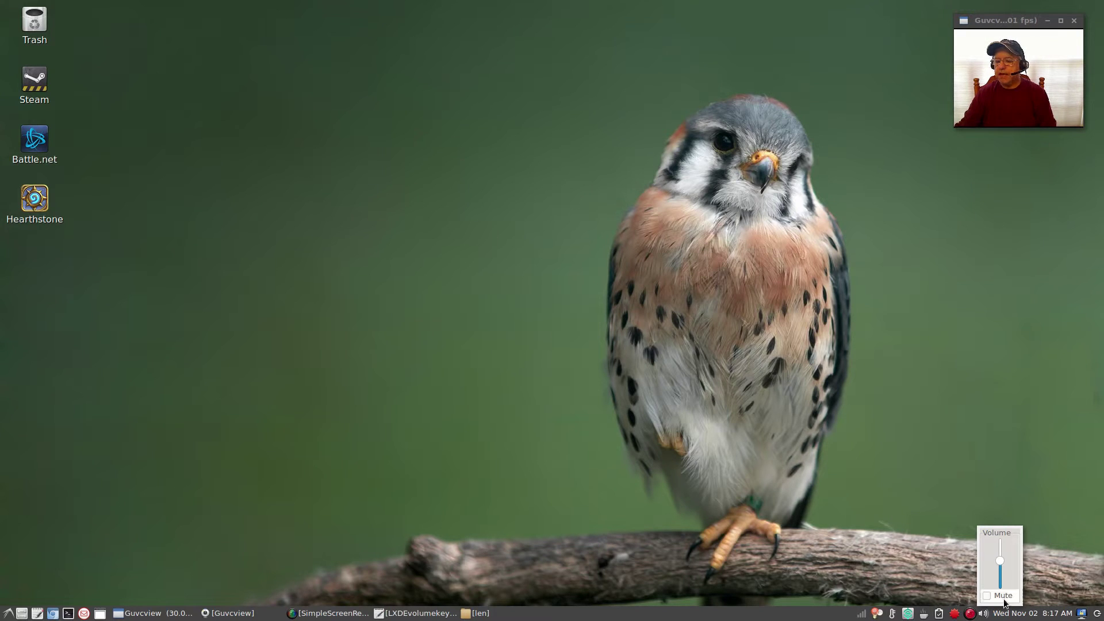
click(984, 612)
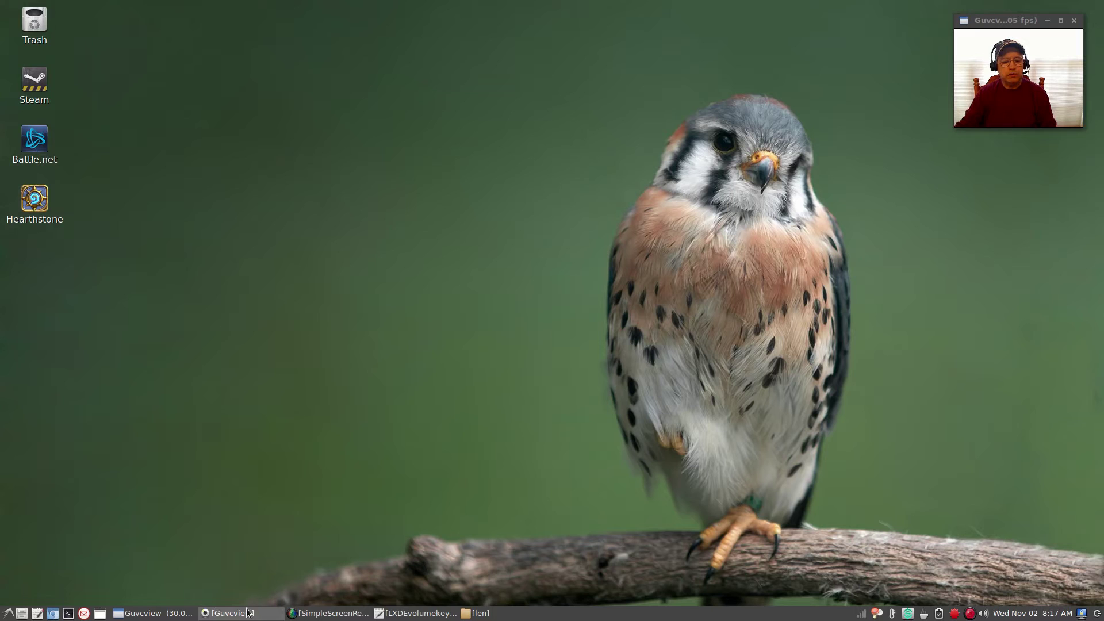
click(477, 614)
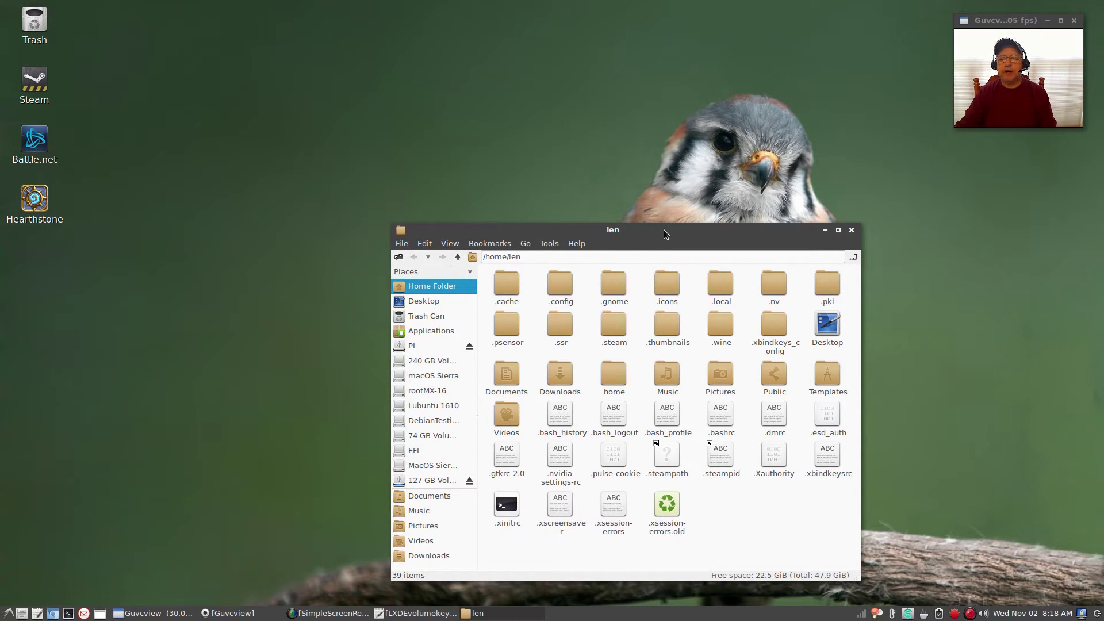
drag(662, 231, 570, 105)
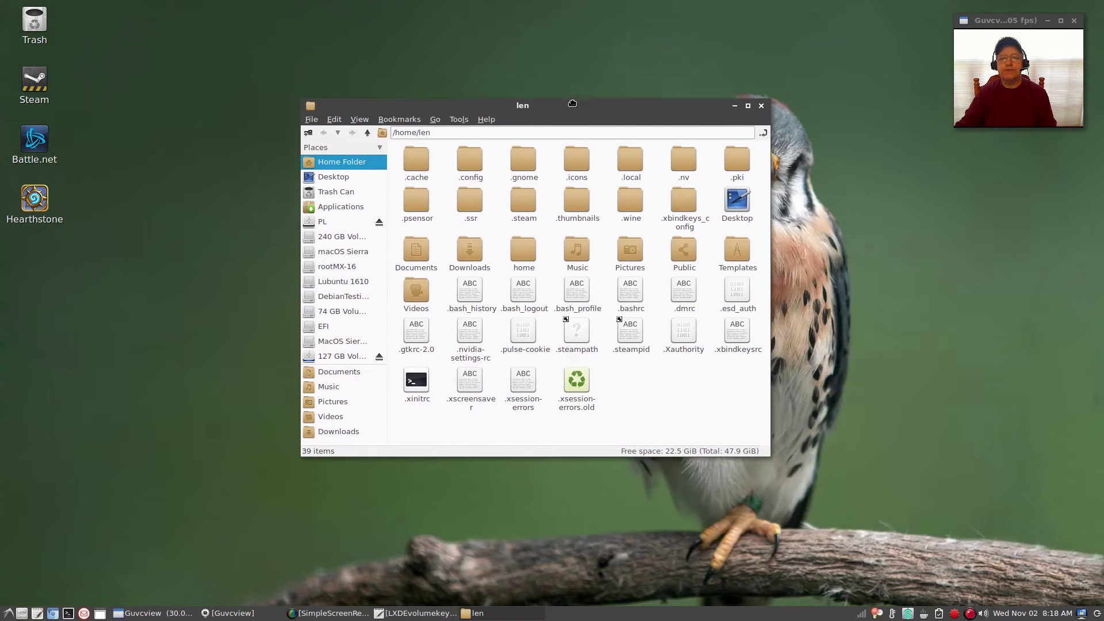
click(359, 117)
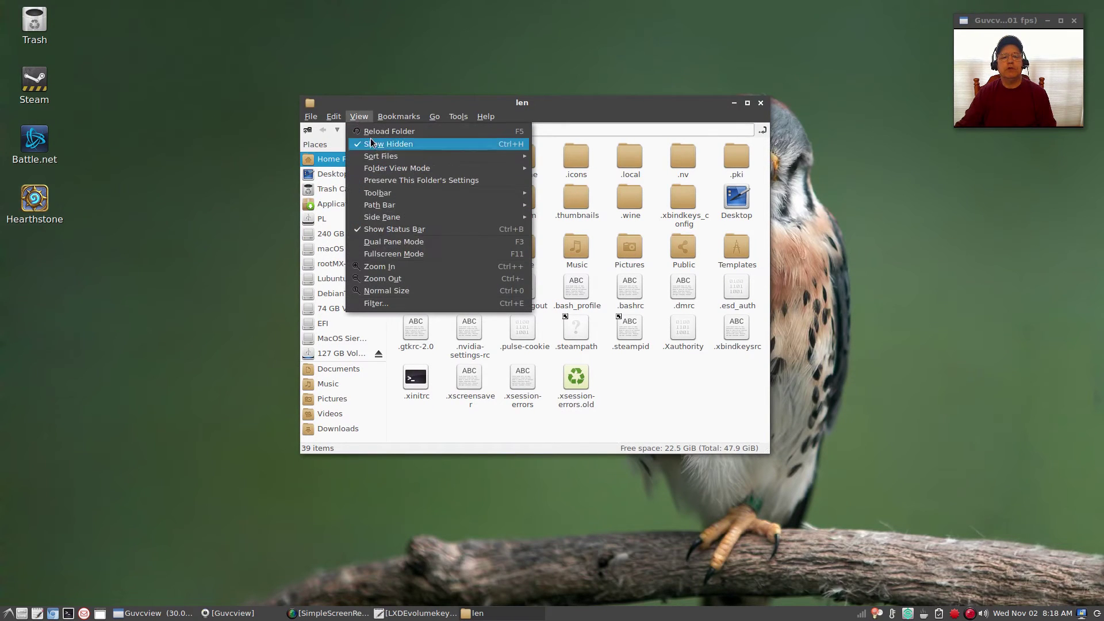
click(492, 53)
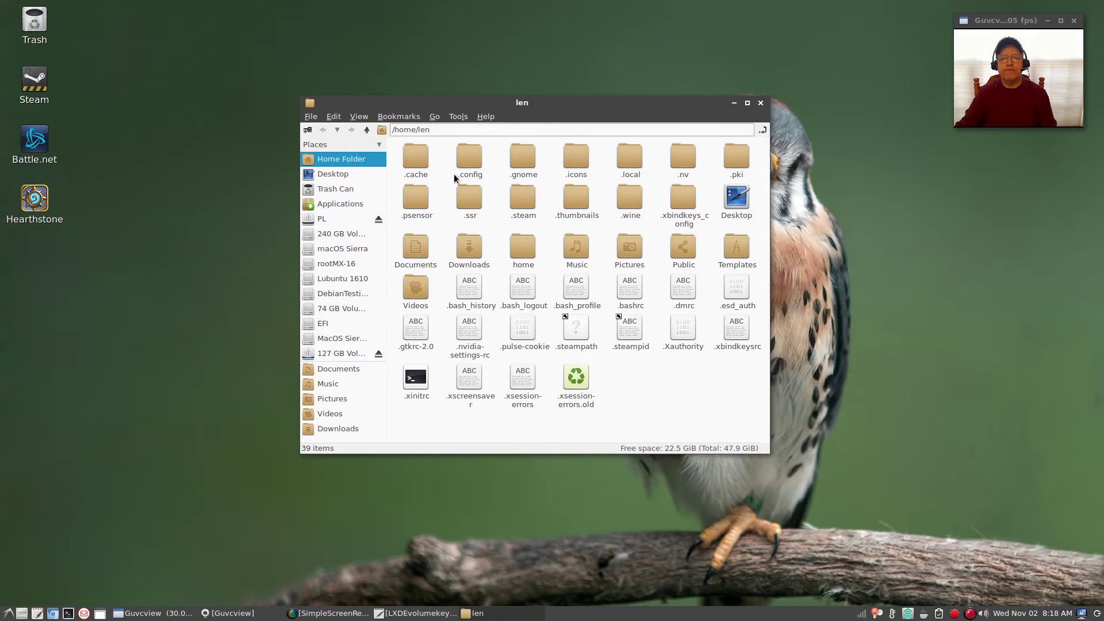
Navigate into .config/openbox and bring up the actions menu for lxde-rc.xml
click(468, 157)
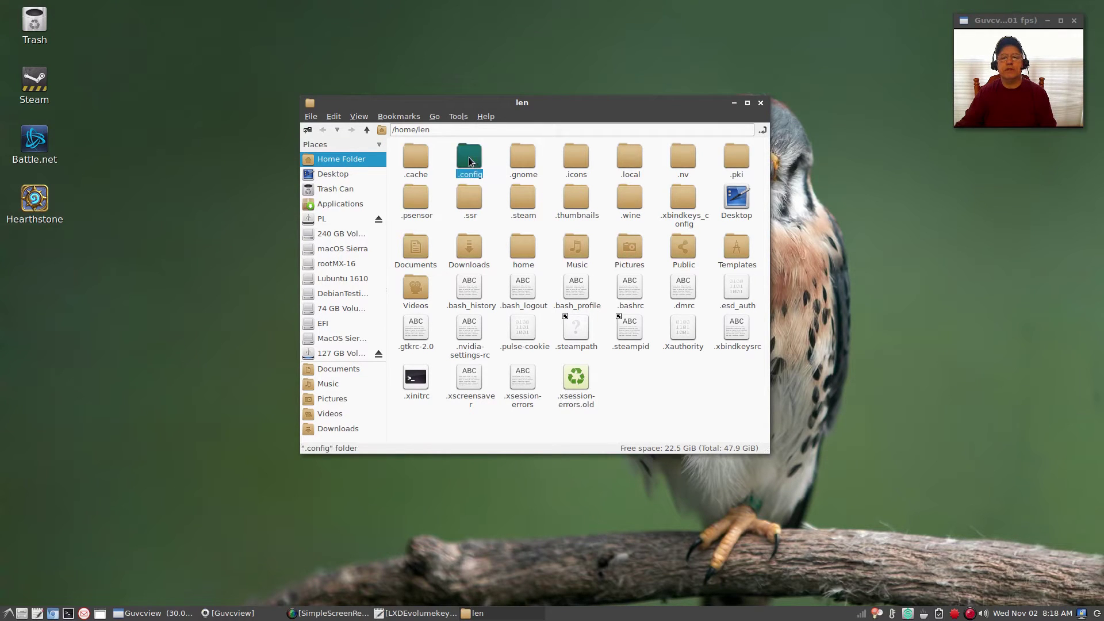
double_click(470, 161)
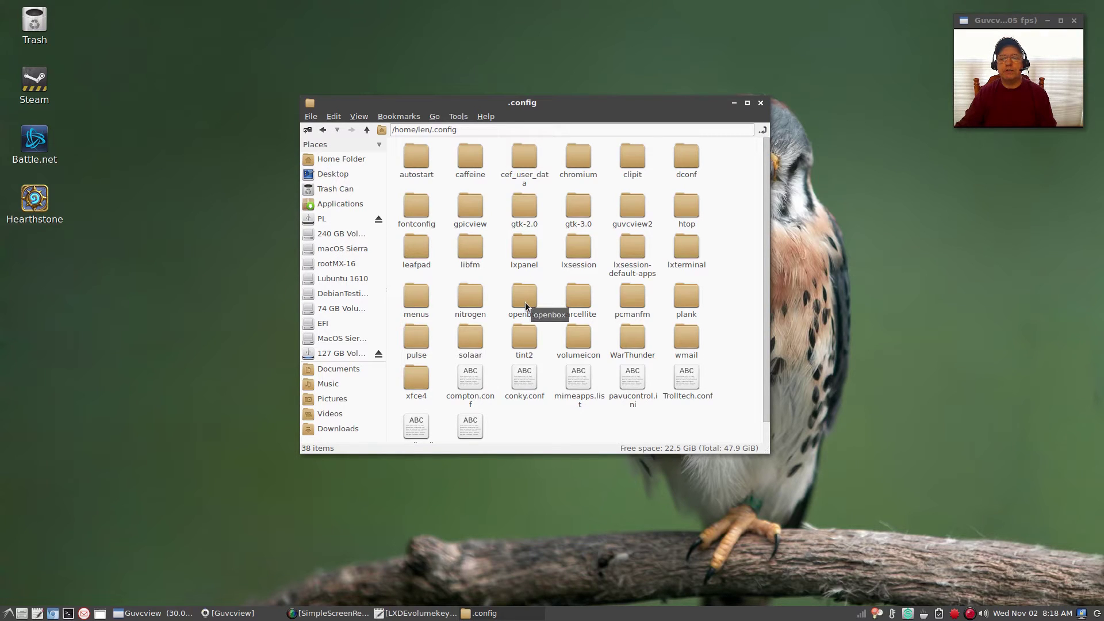
double_click(526, 303)
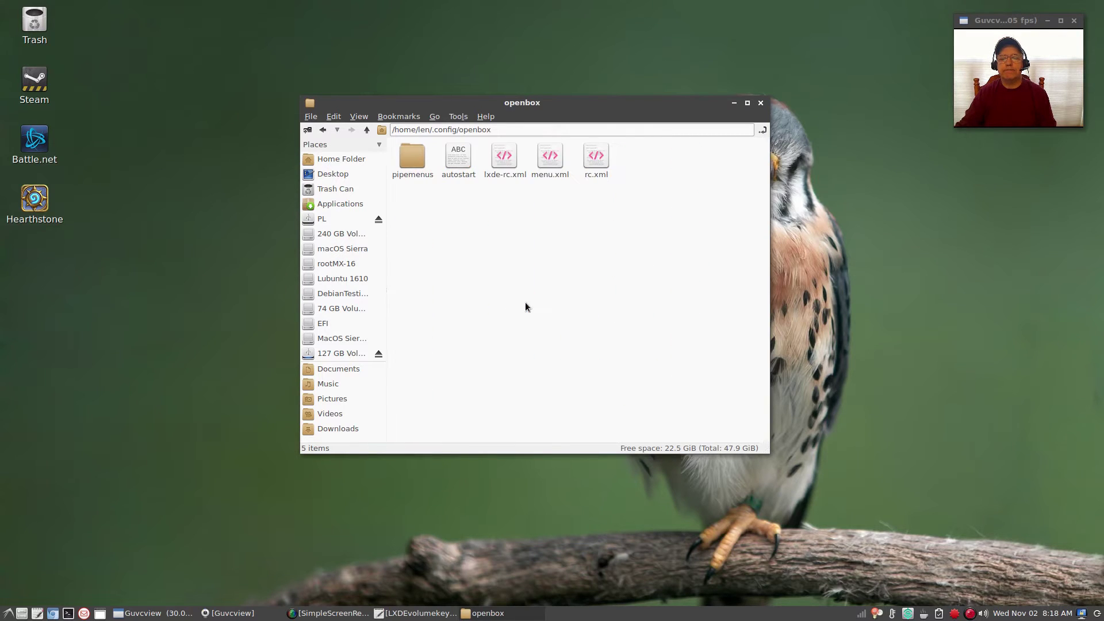
click(505, 159)
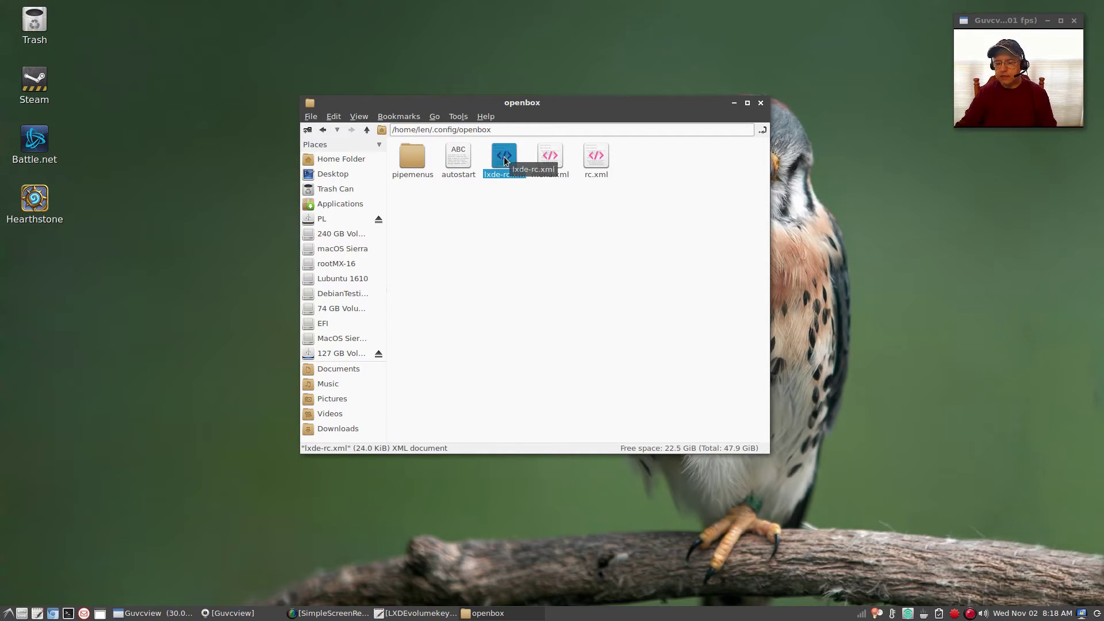
right_click(505, 156)
mouse_move(544, 179)
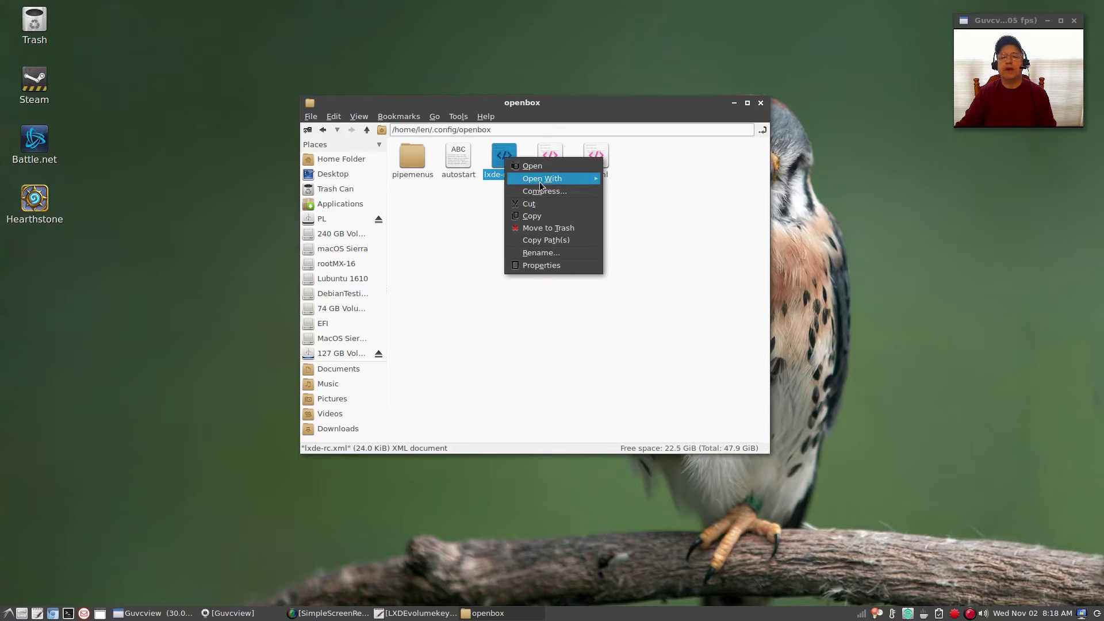
Open lxde-rc.xml in Leafpad and position the editor window, keeping it in front
click(638, 227)
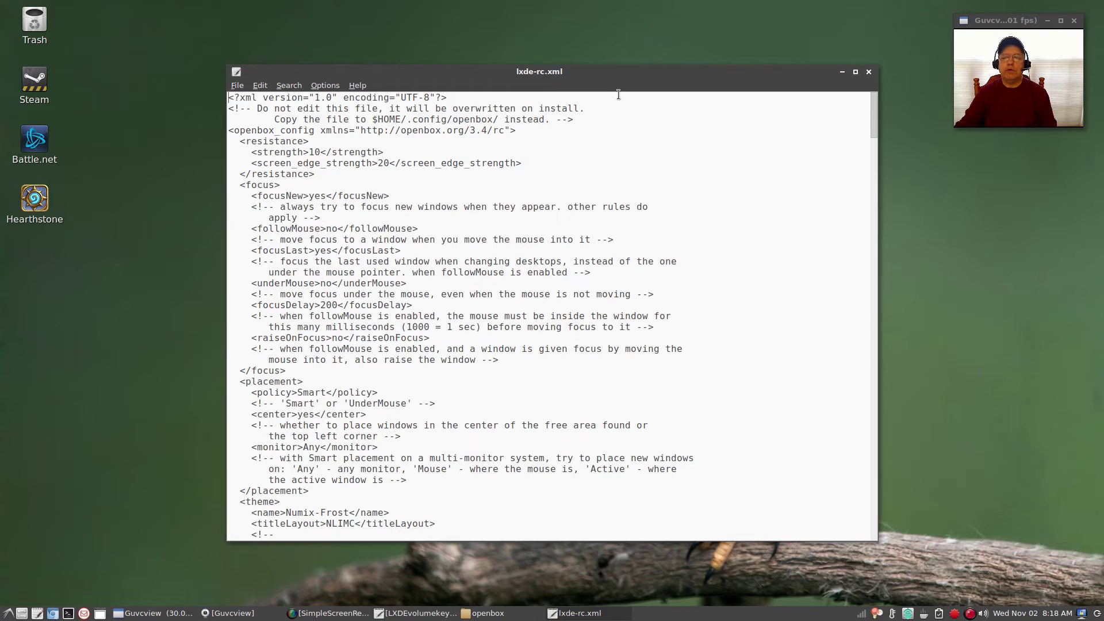
drag(602, 71, 509, 31)
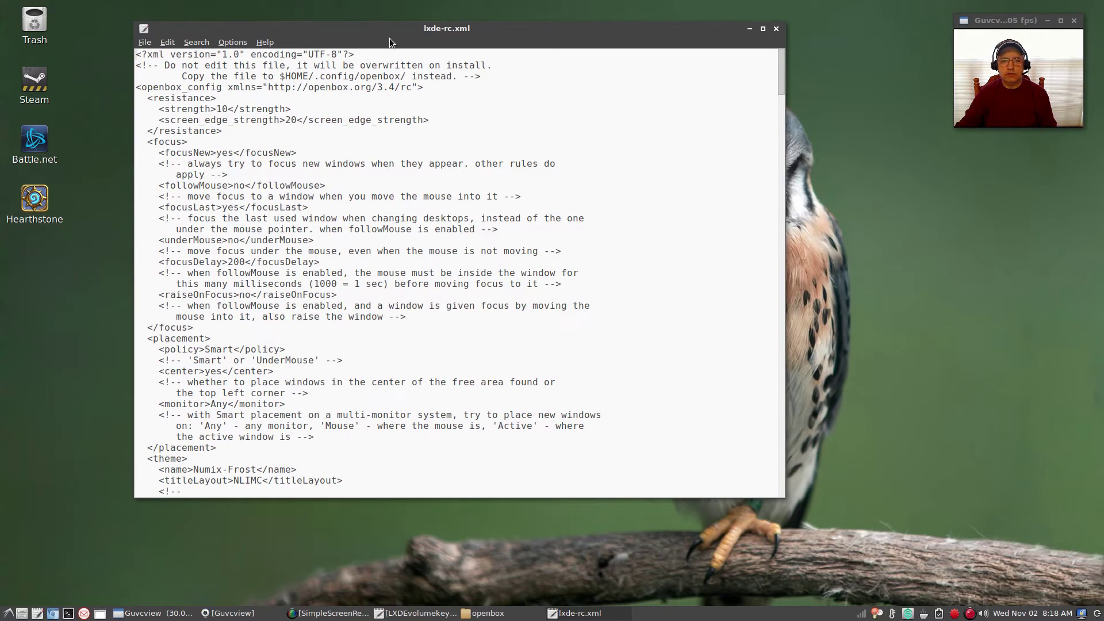
drag(383, 34, 324, 22)
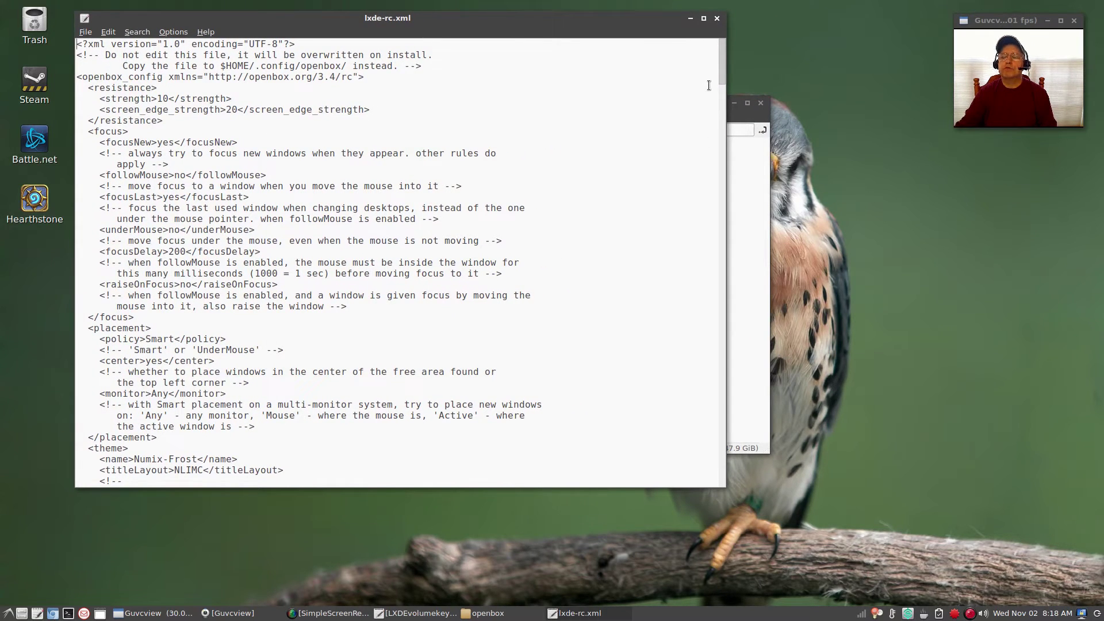
drag(723, 77, 715, 248)
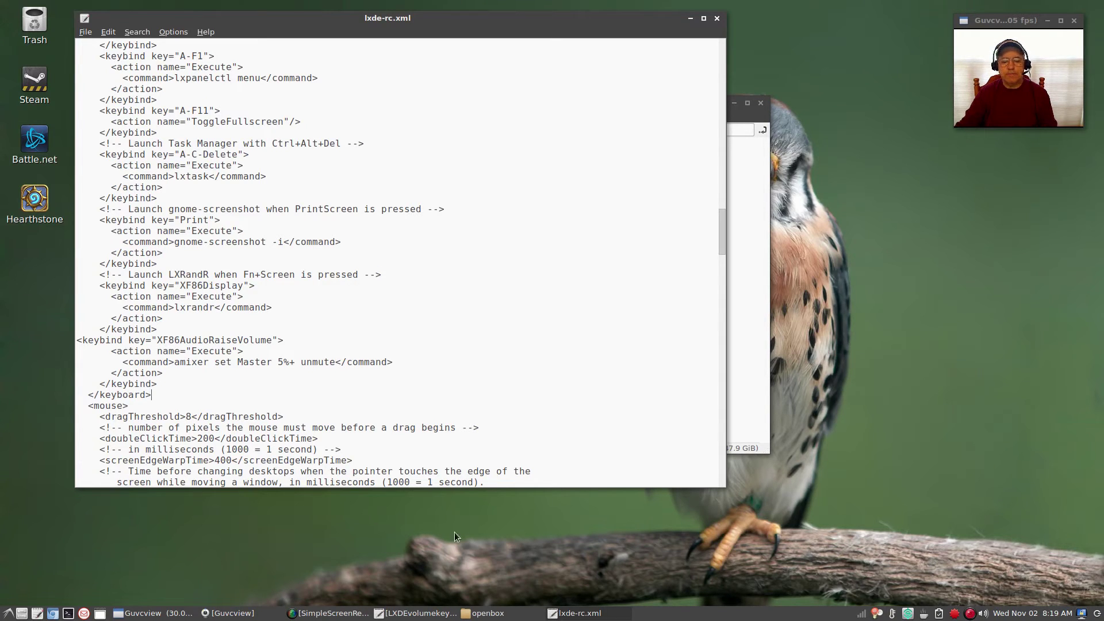
click(581, 614)
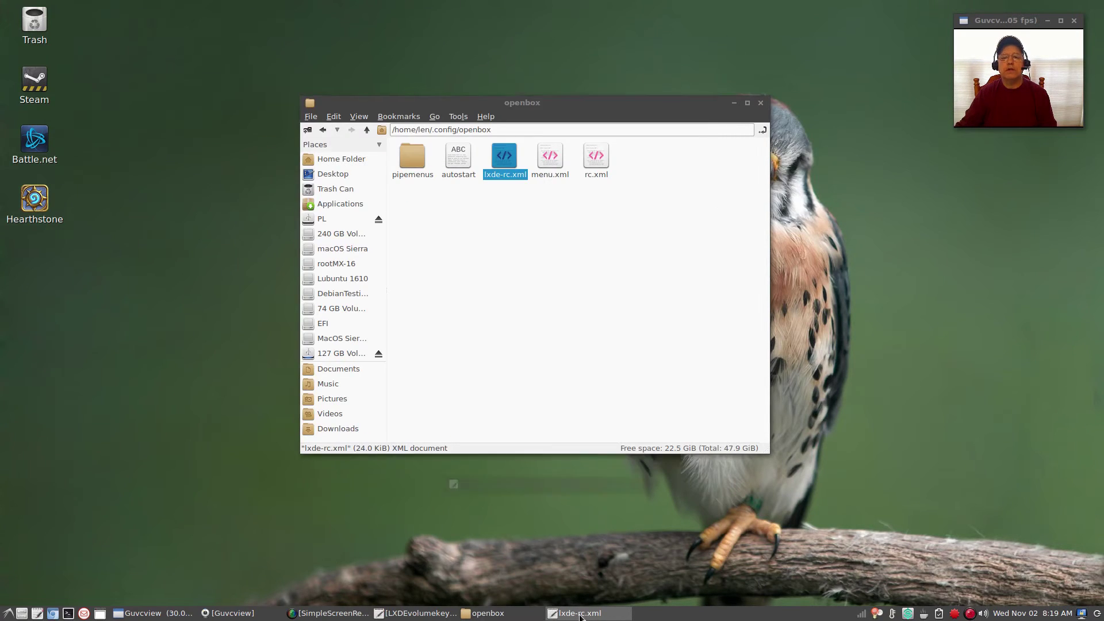
click(580, 613)
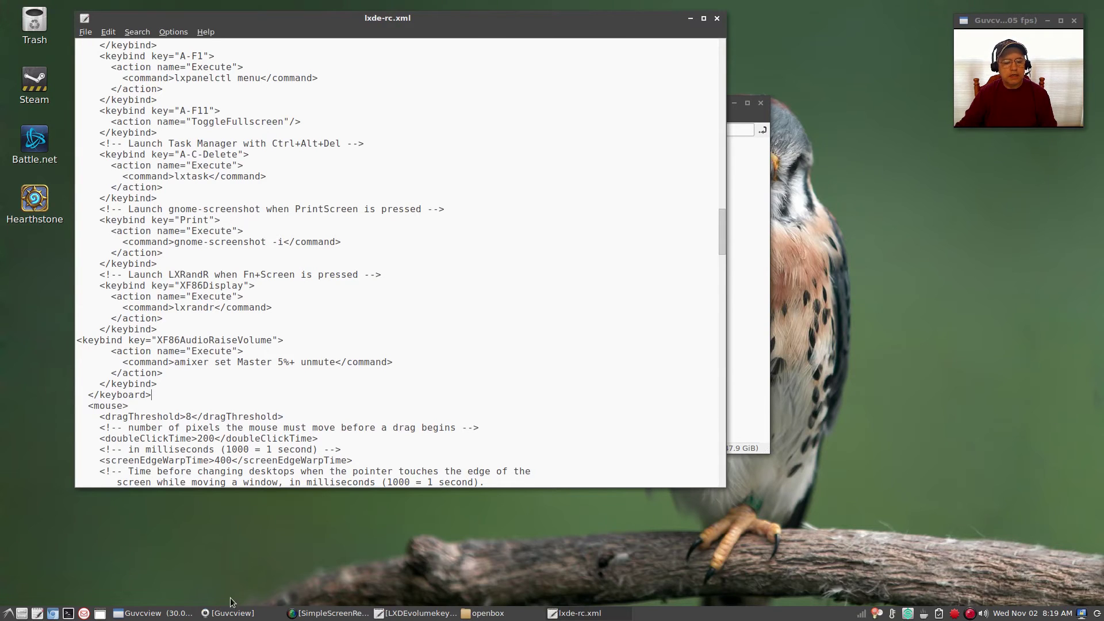
Copy the volume and brightness keybind block from the LXDEvolumekeymapping note, then put the note away
click(423, 613)
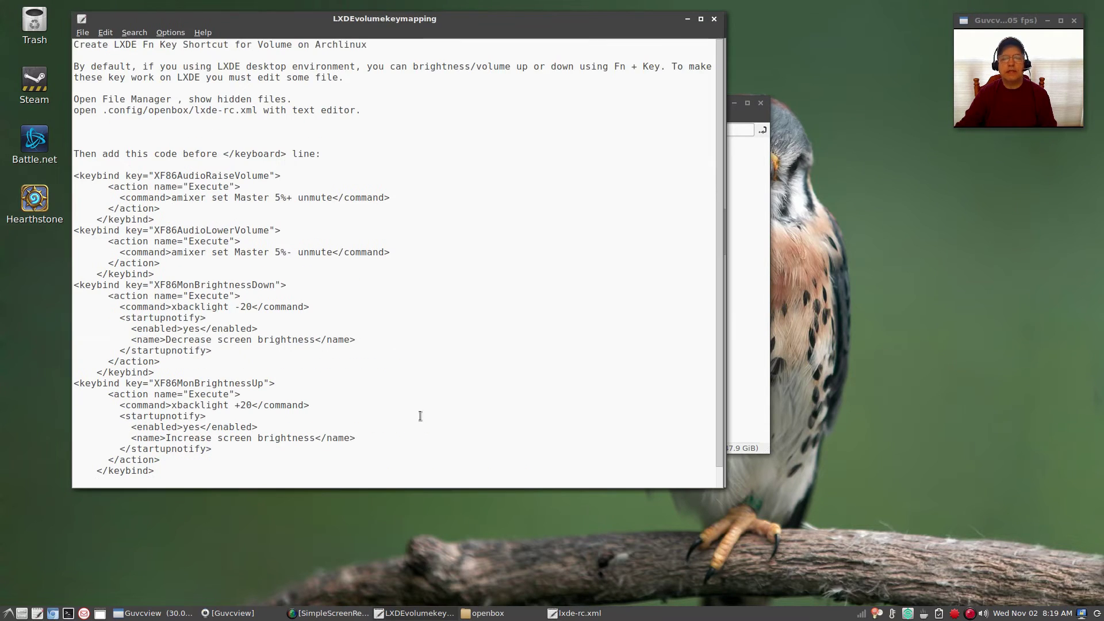
drag(437, 16, 791, 103)
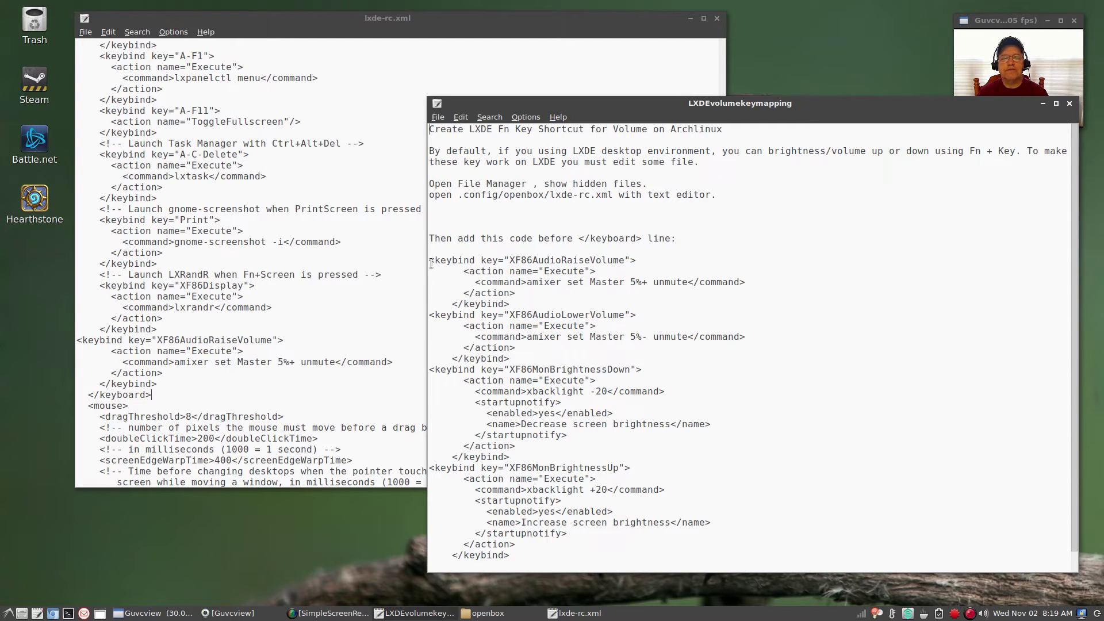
drag(431, 261, 599, 544)
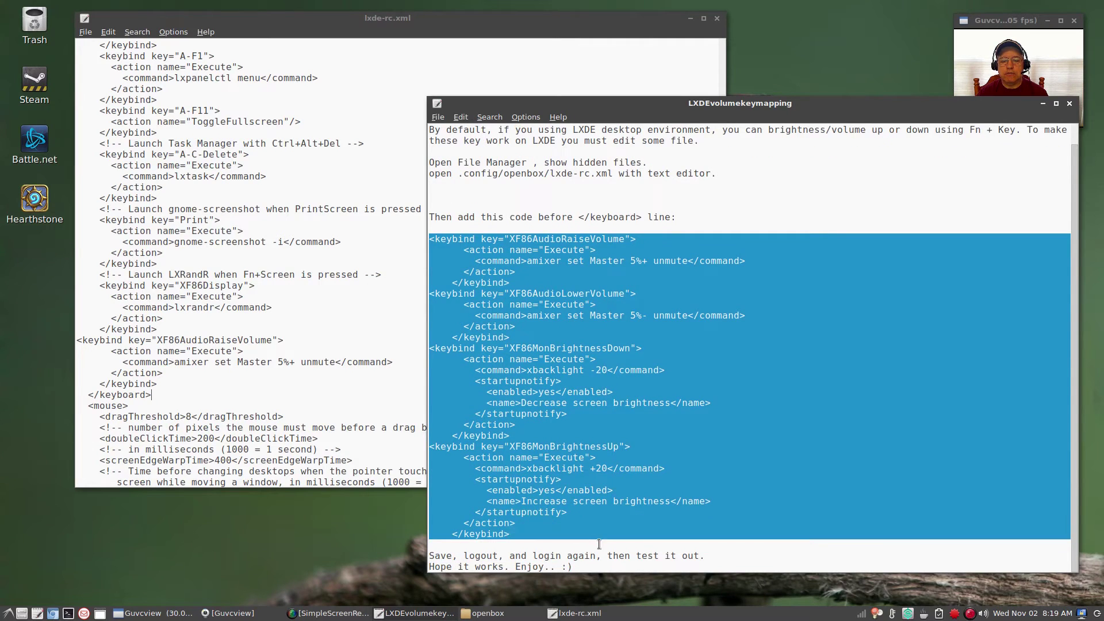
right_click(517, 363)
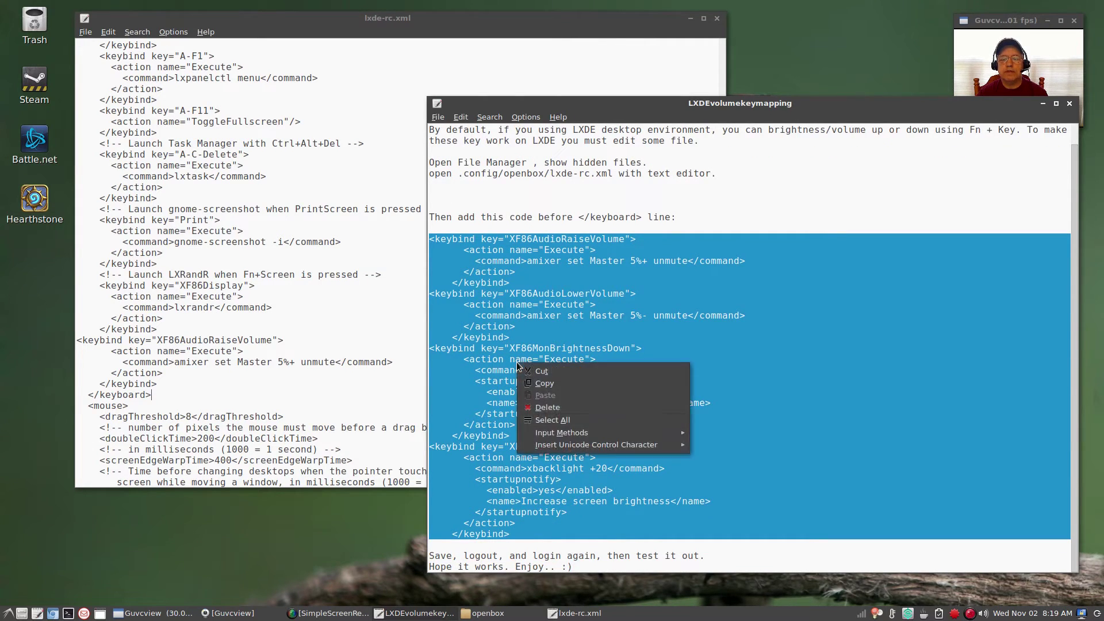
click(544, 384)
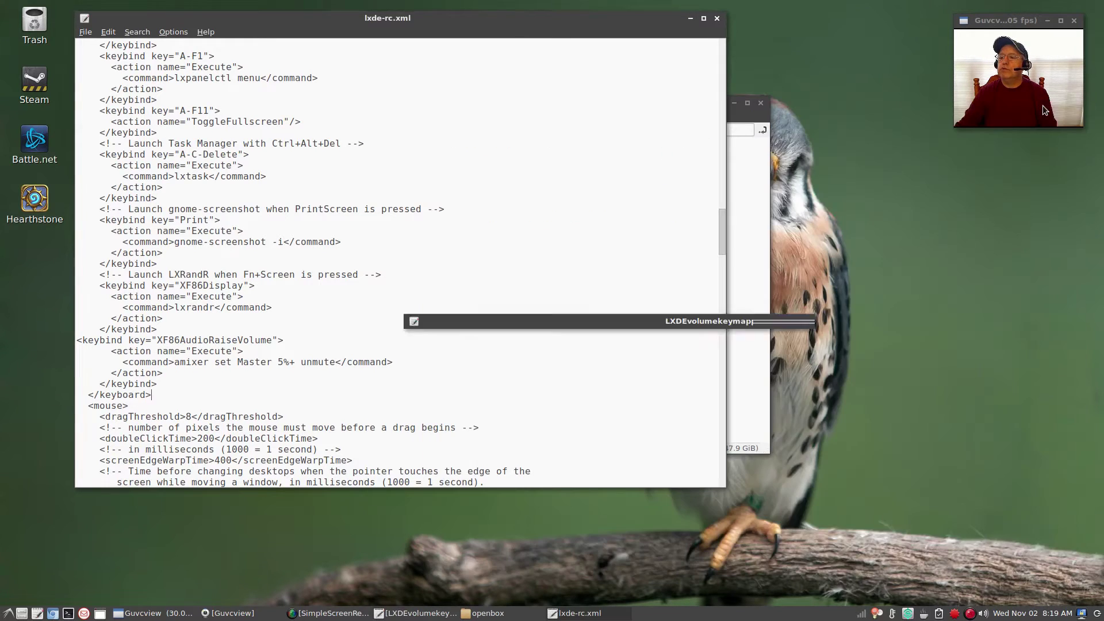
click(1043, 103)
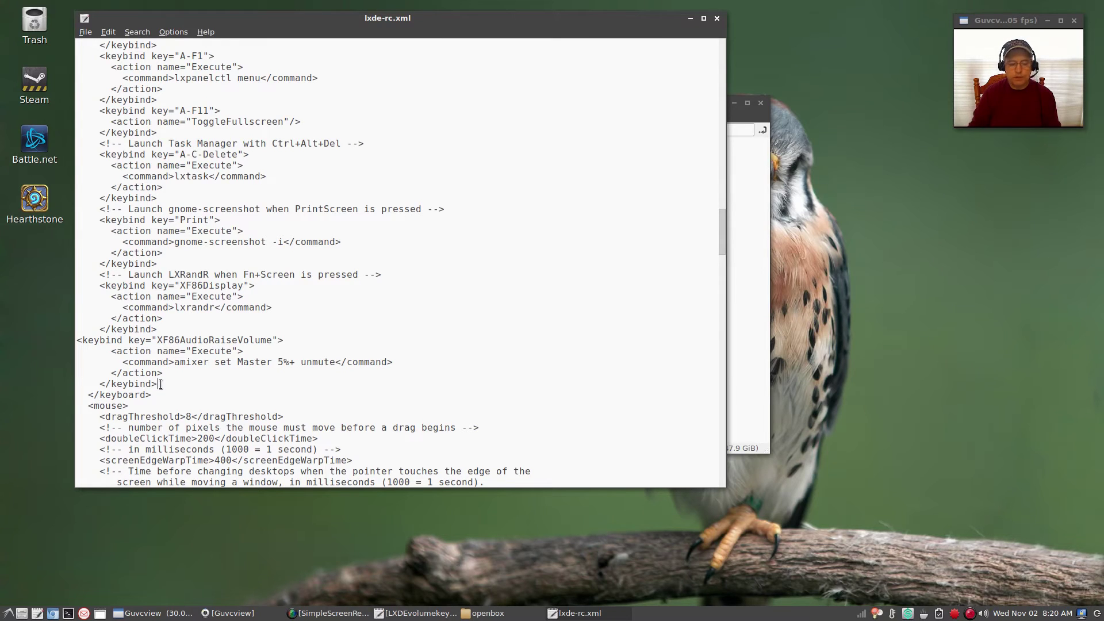
Paste the keybinds on a new line before </keyboard> and remove the extra blank line
key(Return)
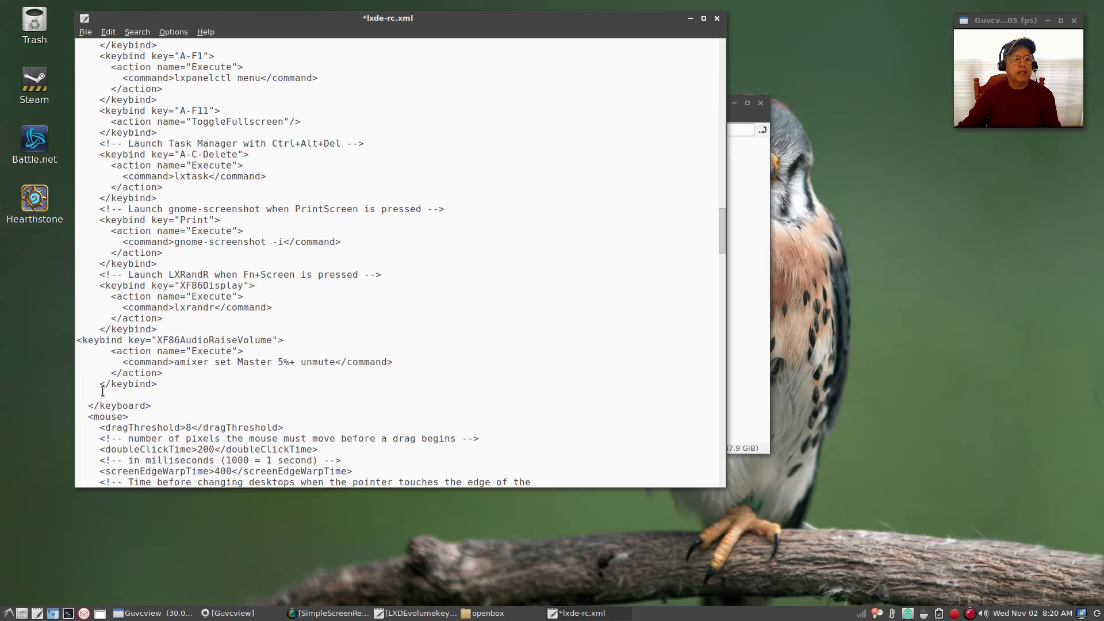
right_click(84, 393)
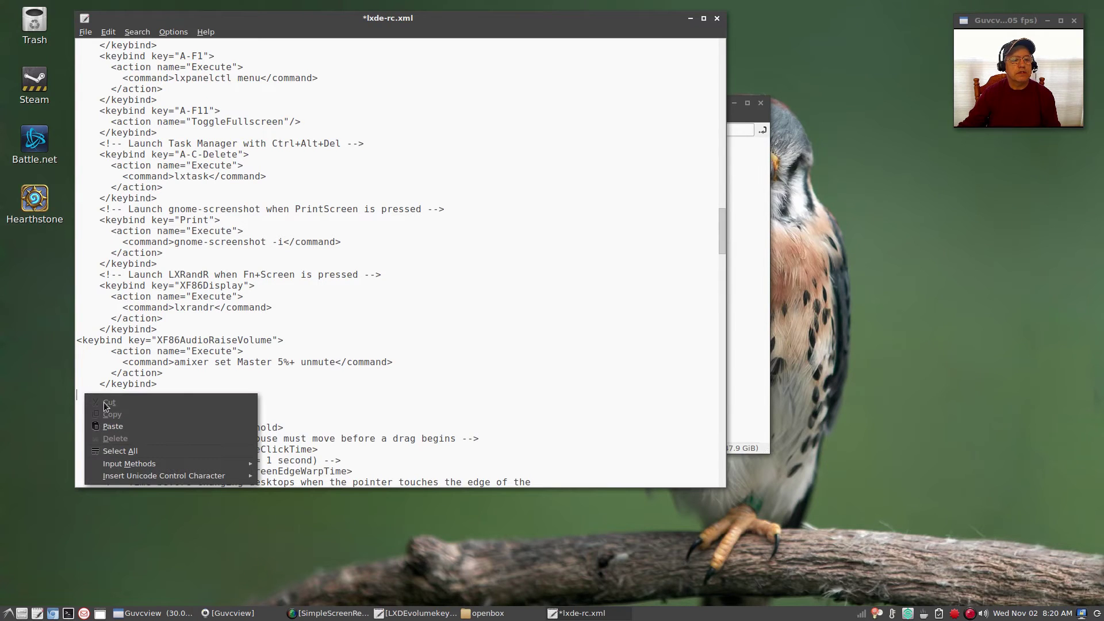
click(110, 427)
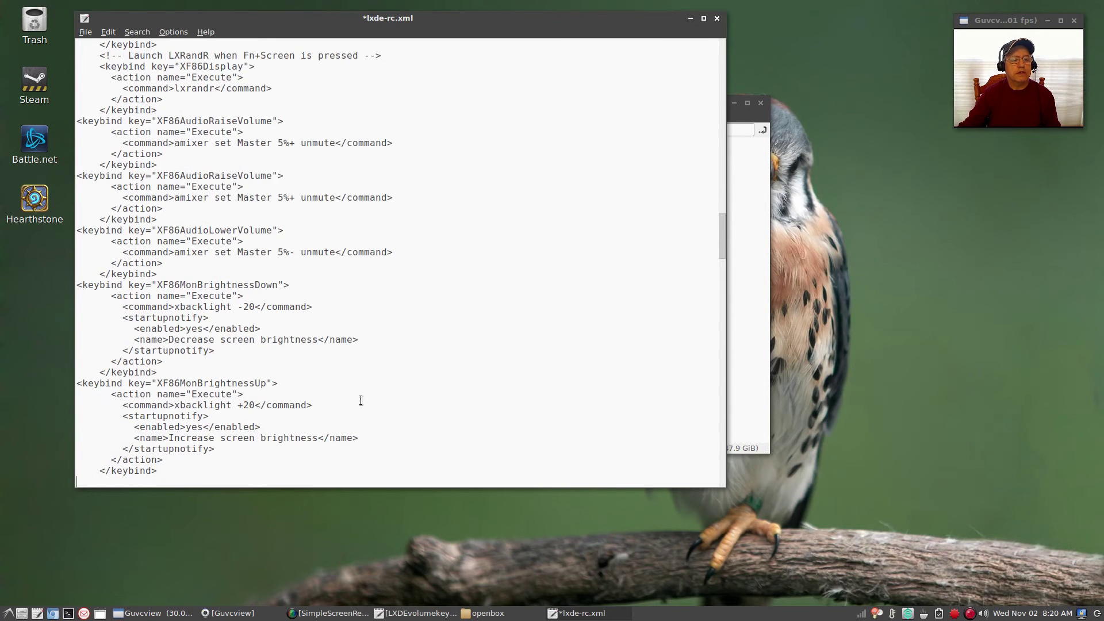
scroll(376, 340, down, 3)
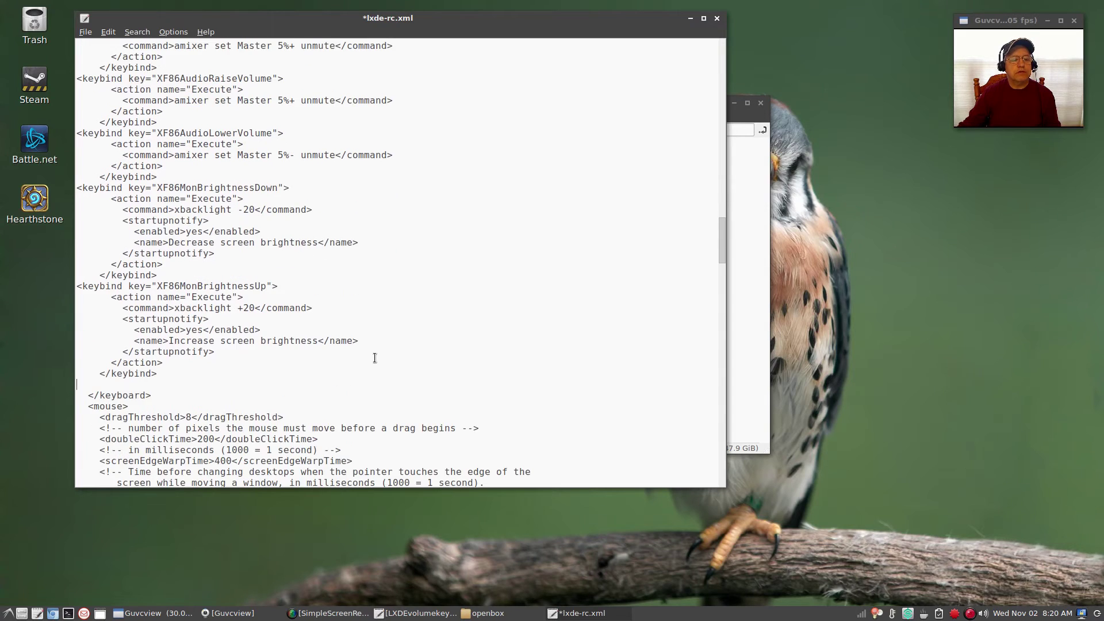
scroll(376, 357, down, 1)
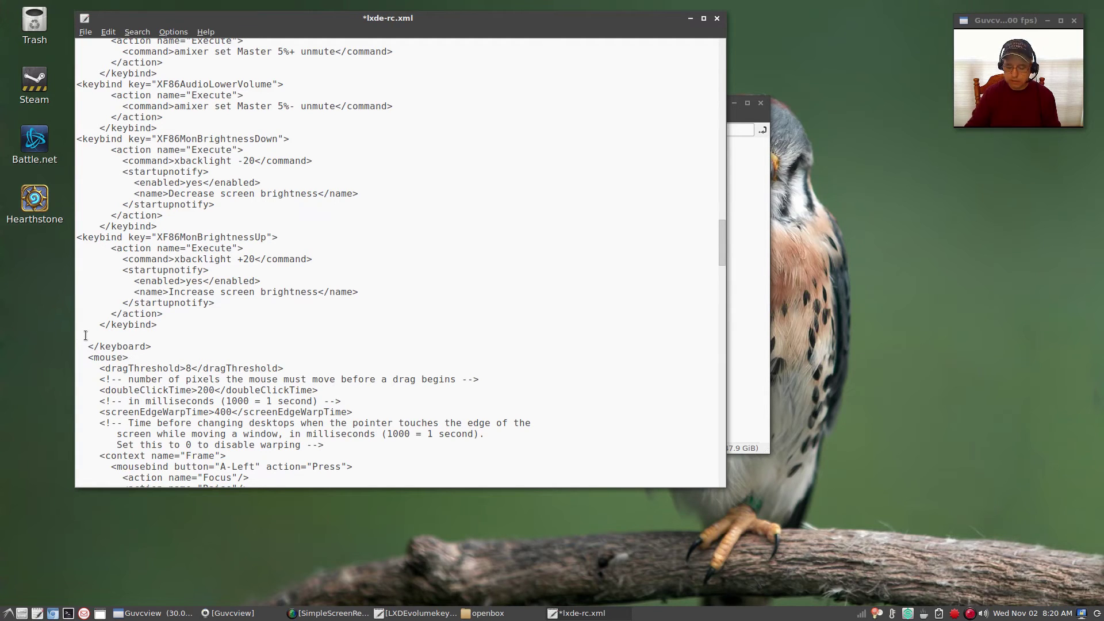
key(Delete)
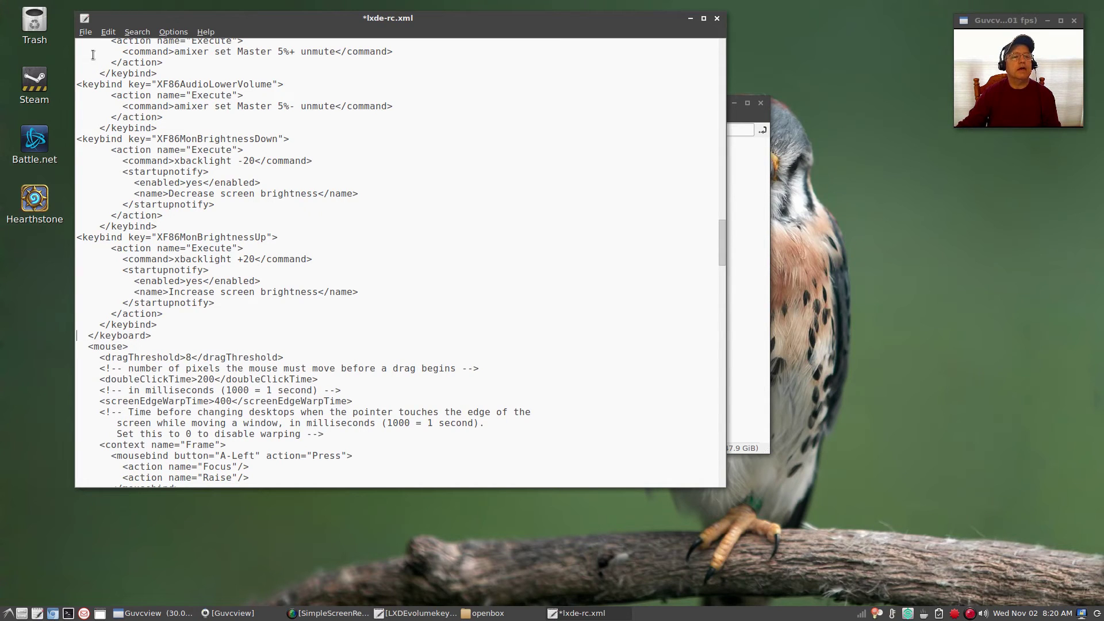
Save lxde-rc.xml and close the Leafpad editor
click(84, 32)
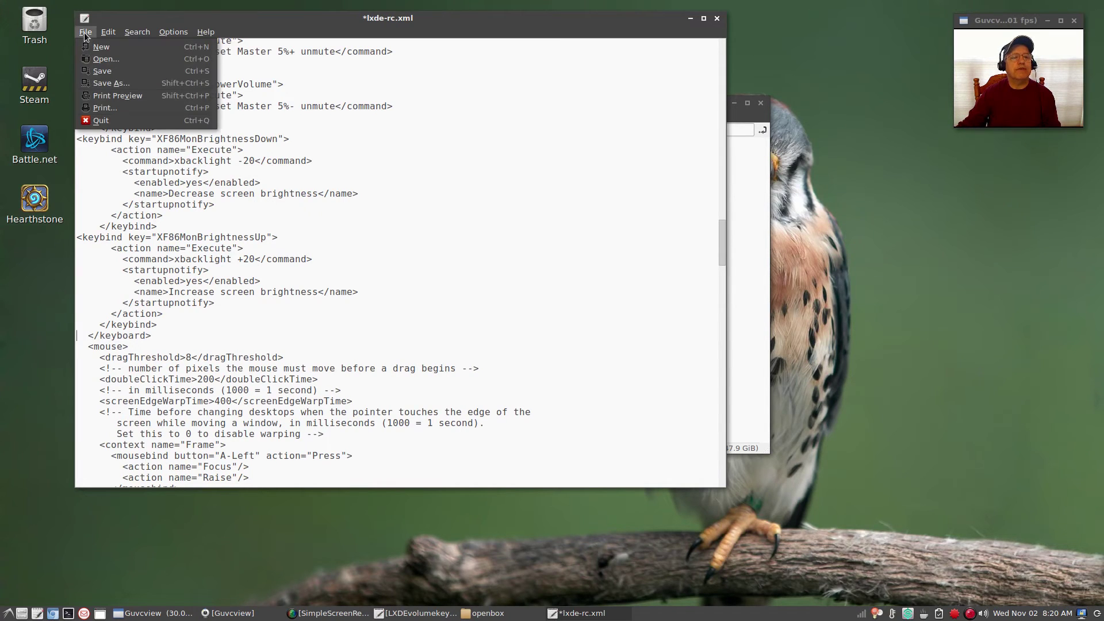
click(102, 70)
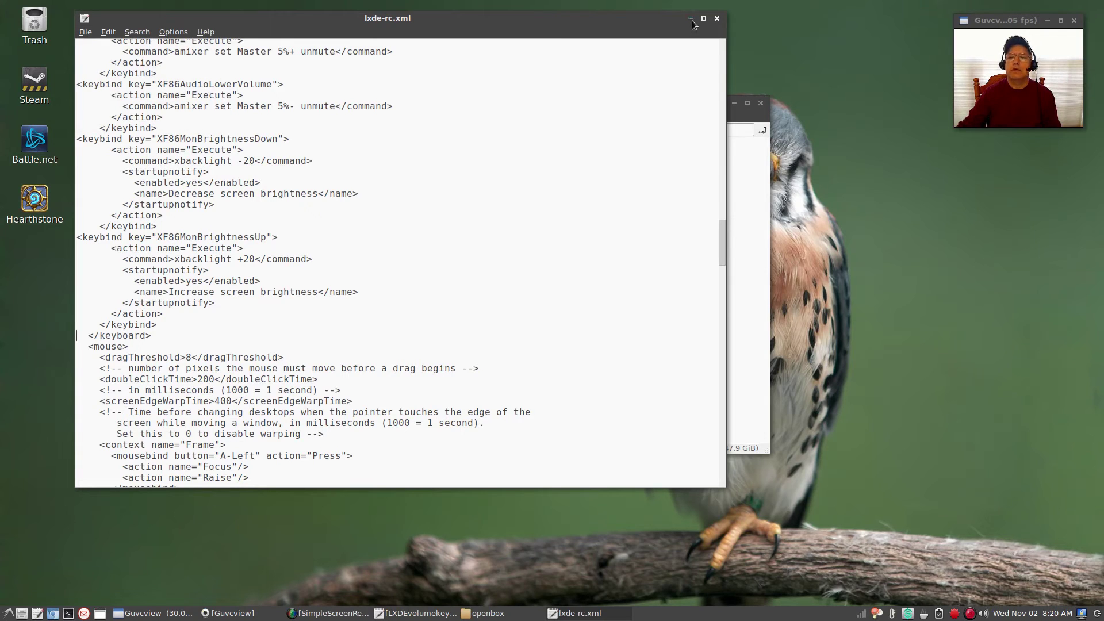
click(718, 20)
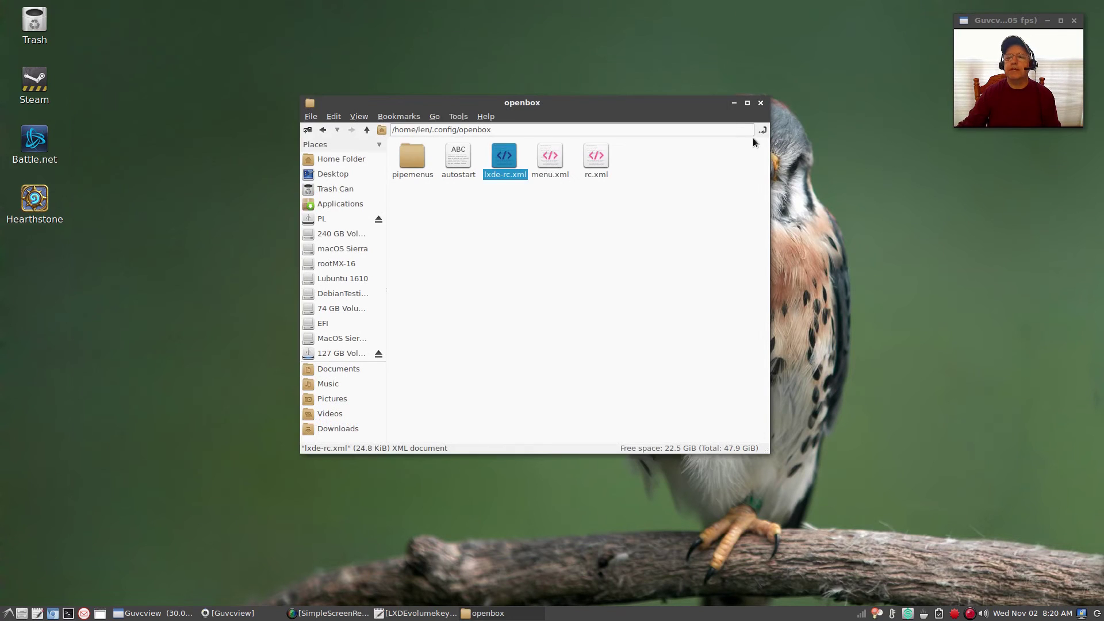
Close the openbox folder window, leaving the bare desktop
click(759, 104)
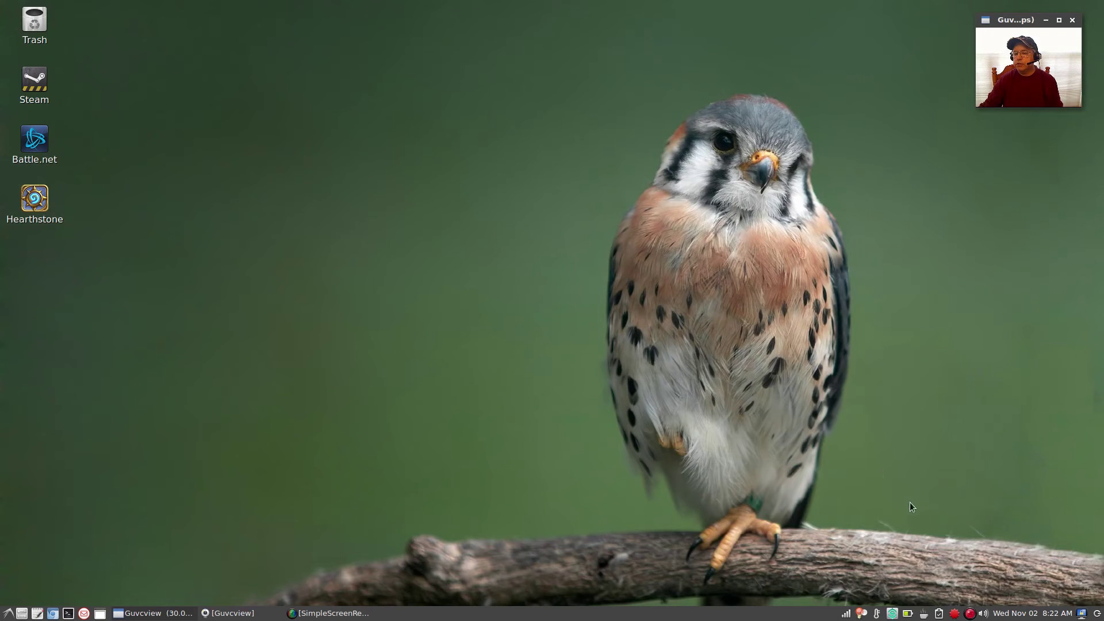
Show the tray volume control to watch the level change with the volume keys
click(984, 614)
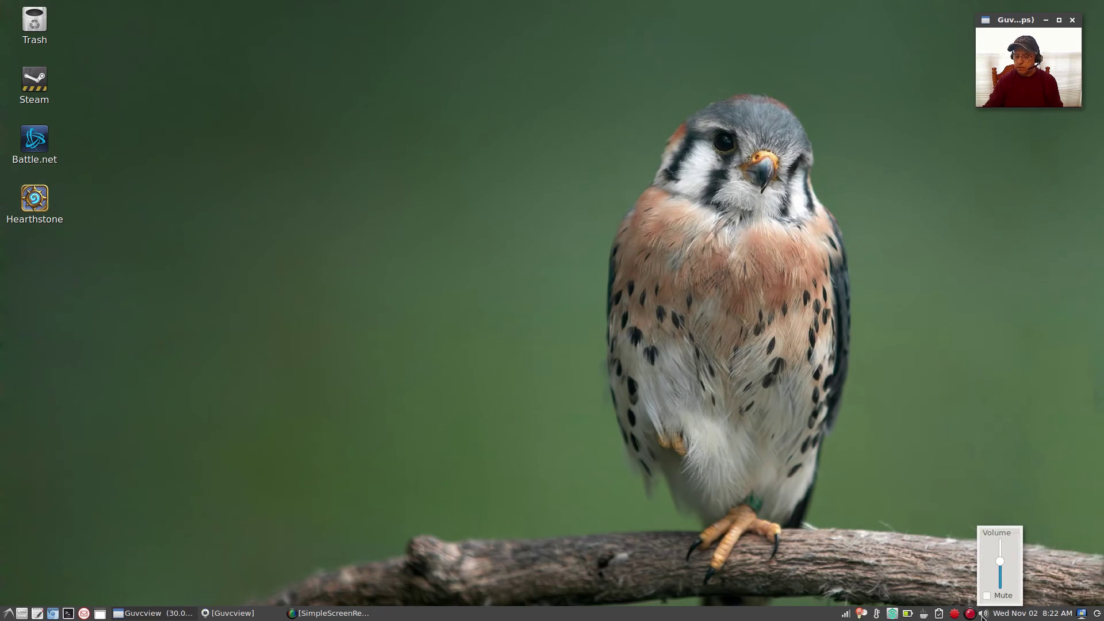
scroll(984, 615, down, 1)
scroll(984, 614, down, 1)
scroll(984, 615, down, 1)
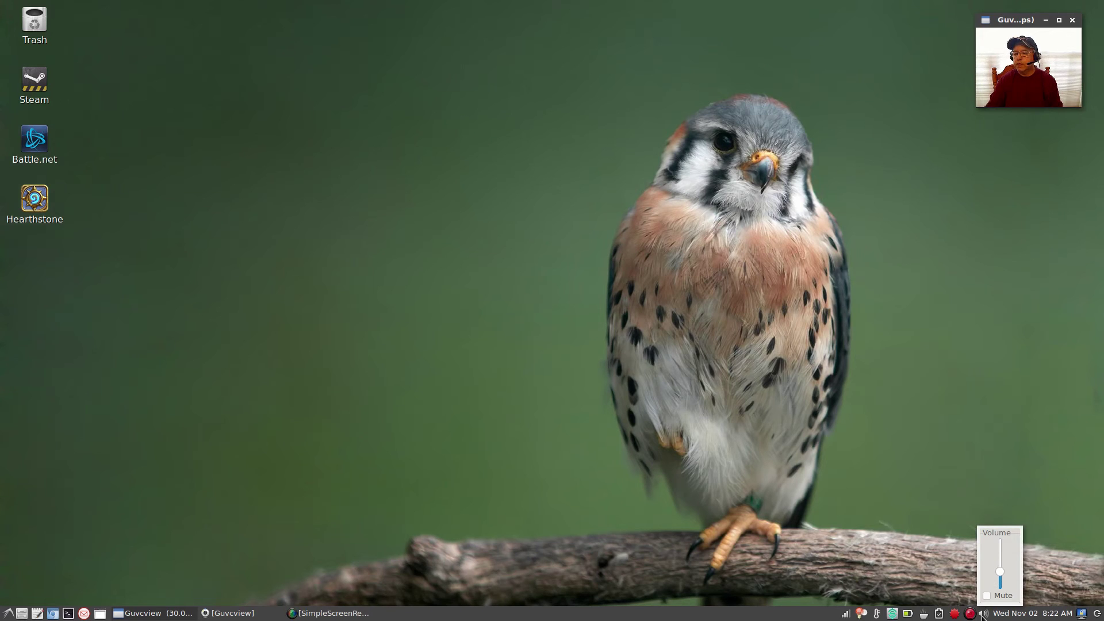
scroll(983, 614, down, 2)
scroll(984, 614, up, 1)
scroll(983, 615, up, 2)
scroll(984, 615, up, 2)
scroll(984, 614, up, 2)
scroll(983, 614, up, 1)
scroll(984, 614, up, 1)
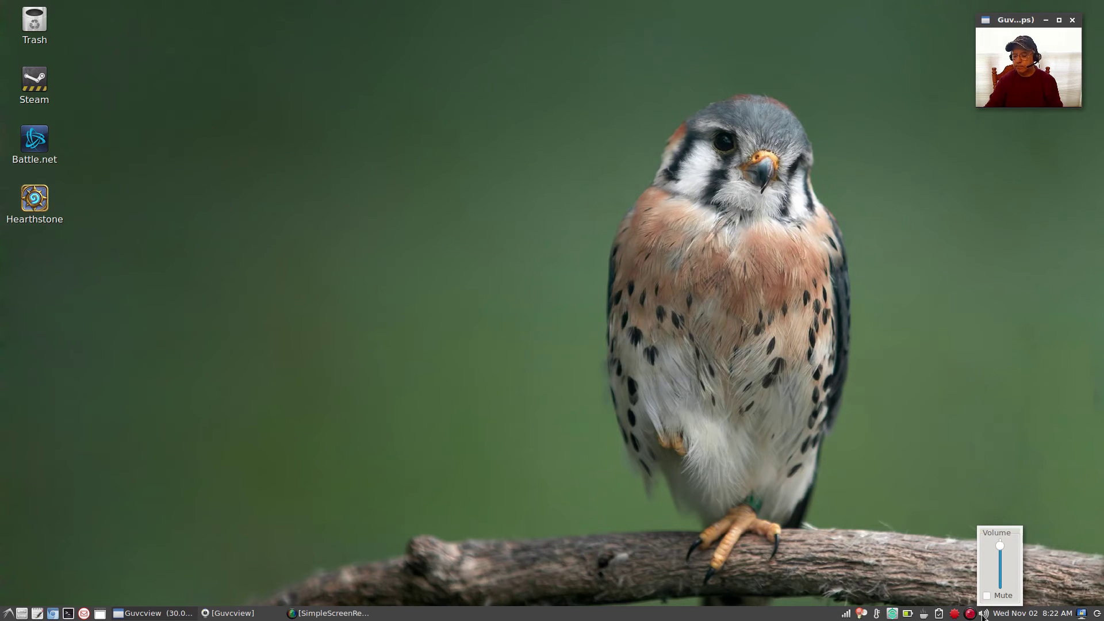
scroll(984, 615, down, 1)
scroll(984, 614, down, 1)
scroll(984, 615, down, 1)
scroll(984, 615, down, 1)
scroll(984, 614, up, 2)
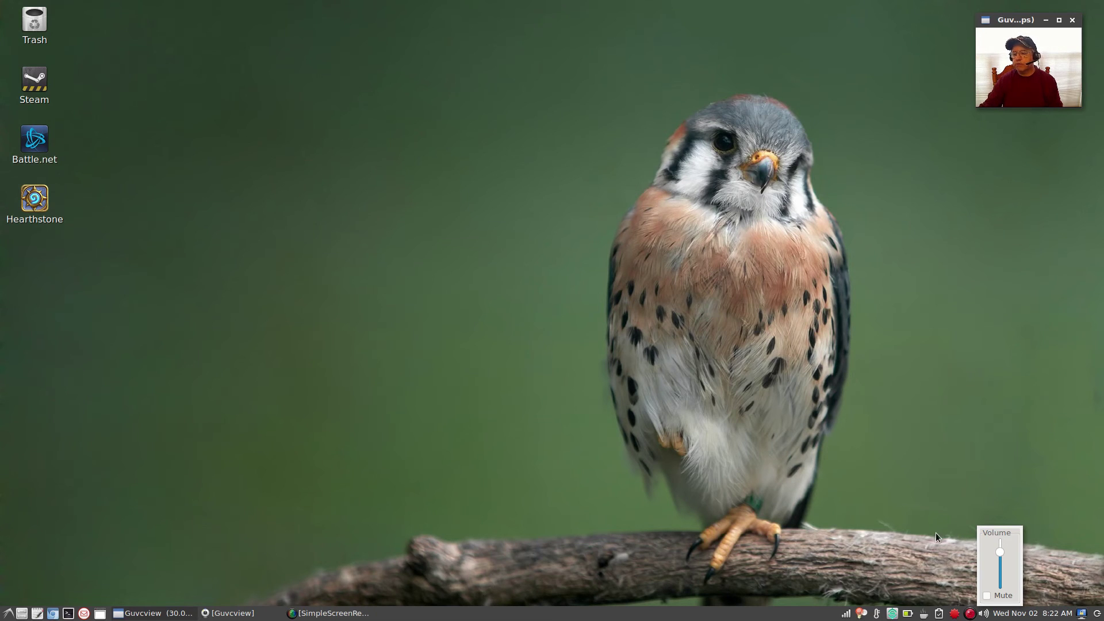
Dismiss the volume control popup
click(986, 613)
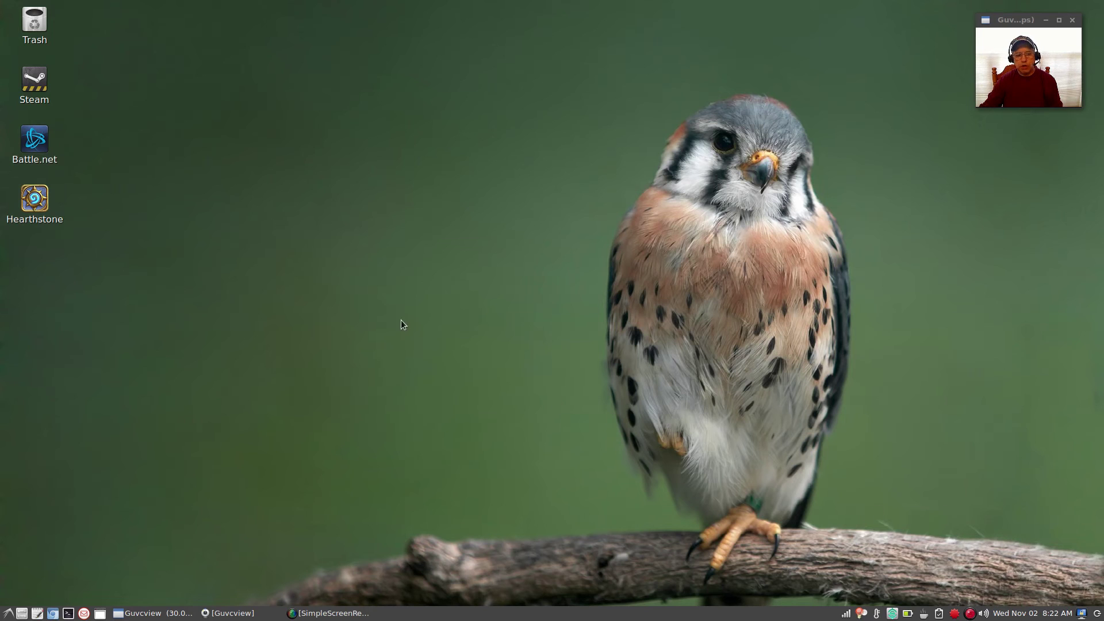